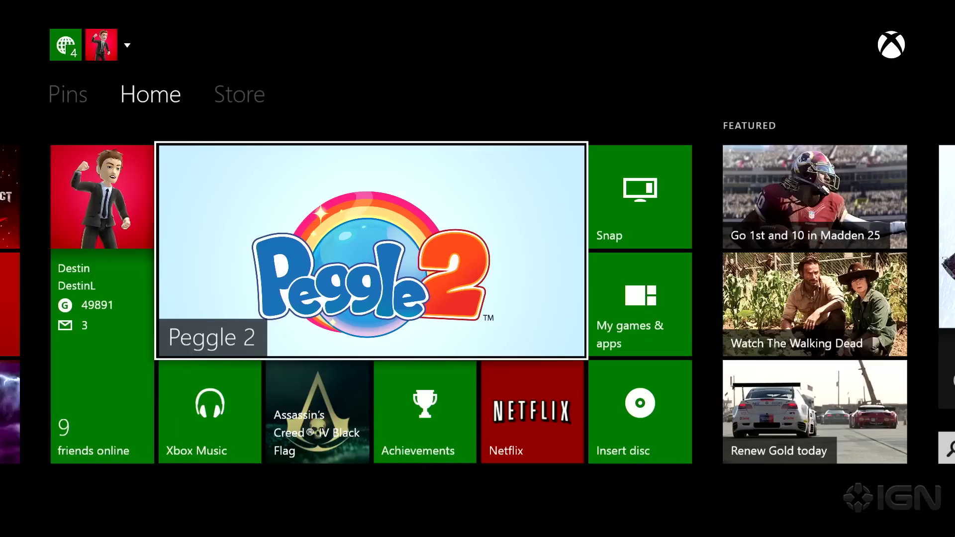
Step: Open the console's TV & OneGuide settings
key("Menu")
key("Down")
key("Down")
key("Down")
key("Down")
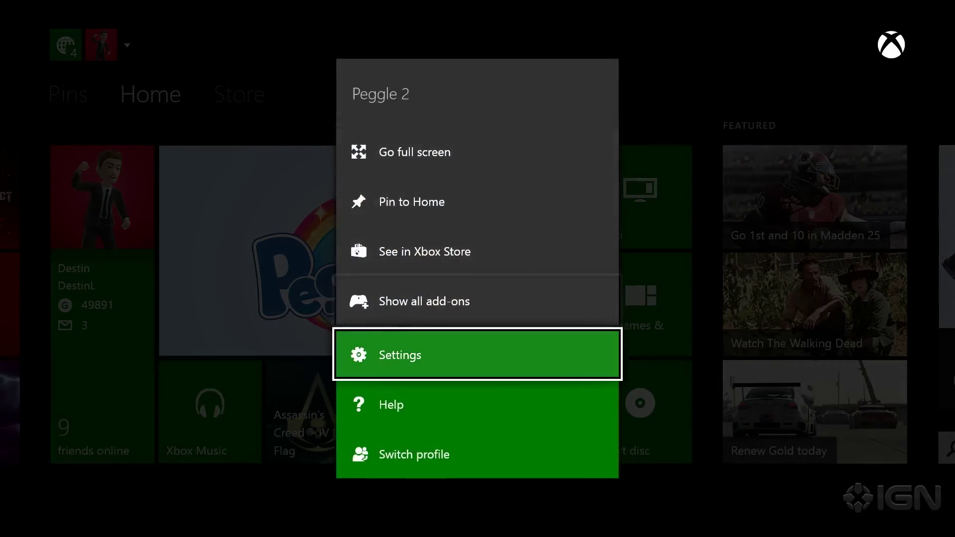
key("Escape")
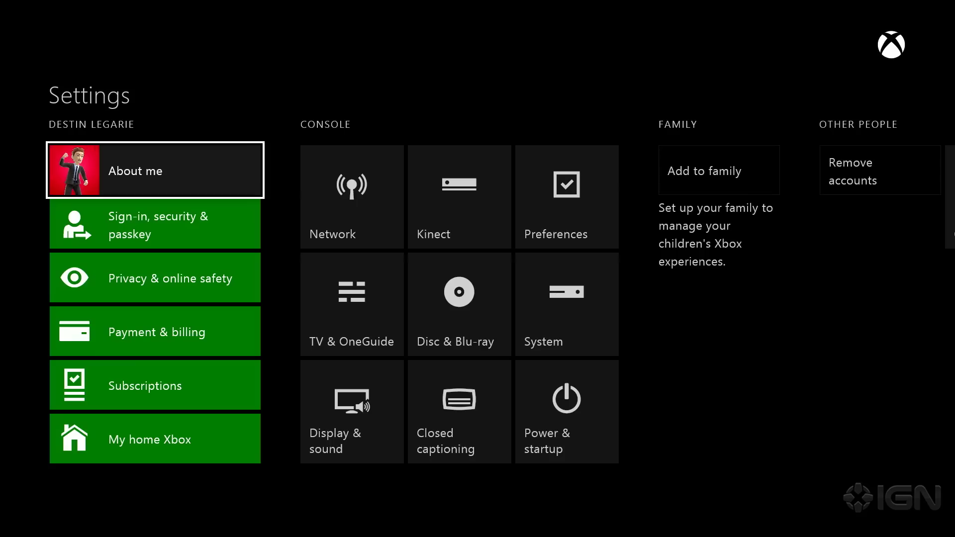
key("Right")
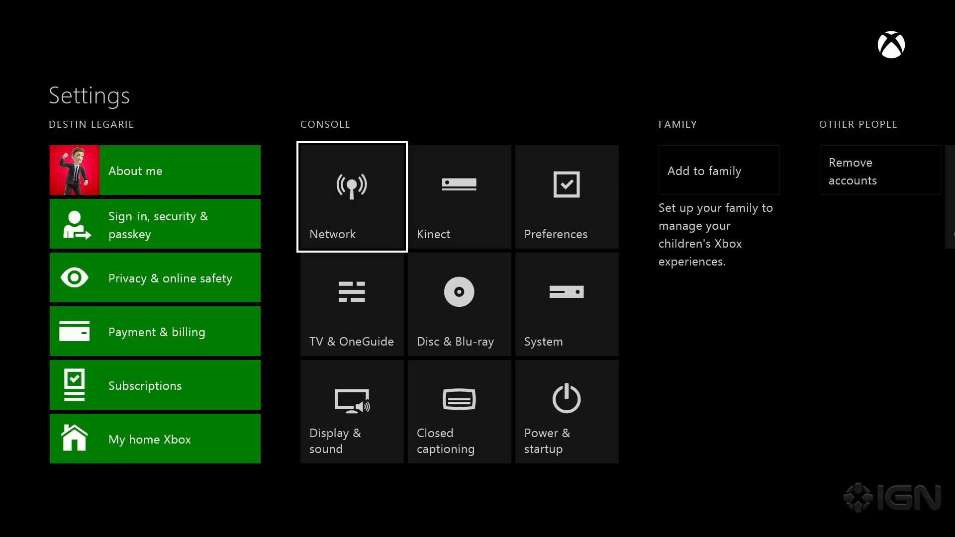
key("Down")
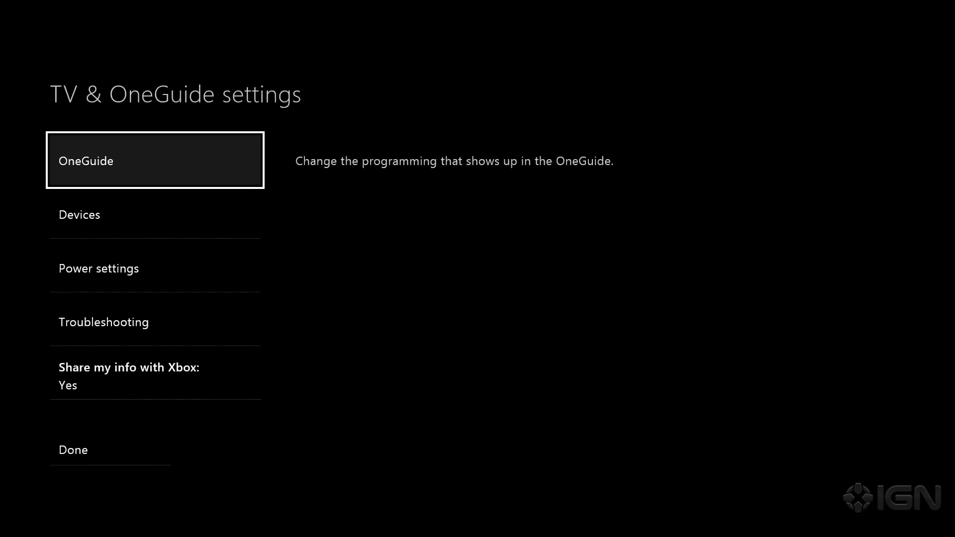
Step: Go to the Devices settings and start the automatic setup for the TV
key("Down")
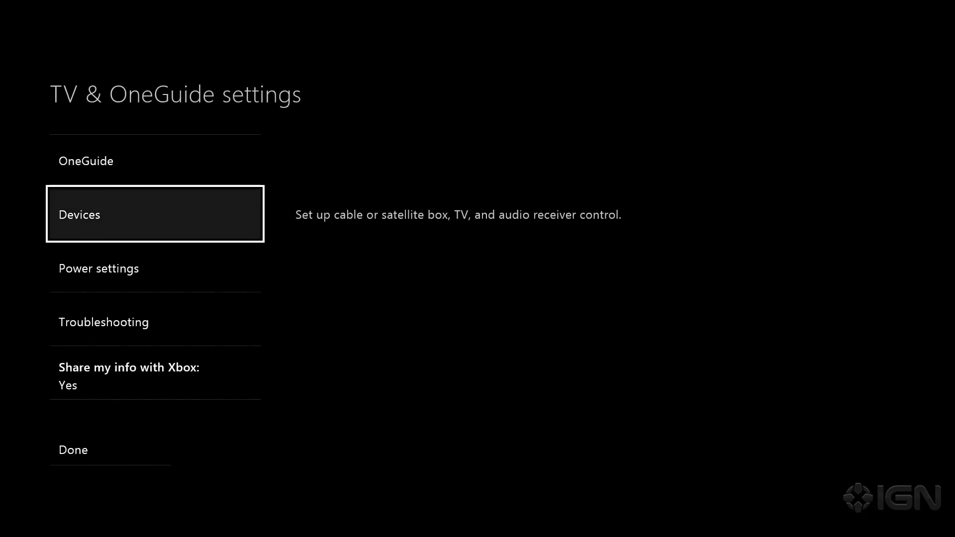
key("Return")
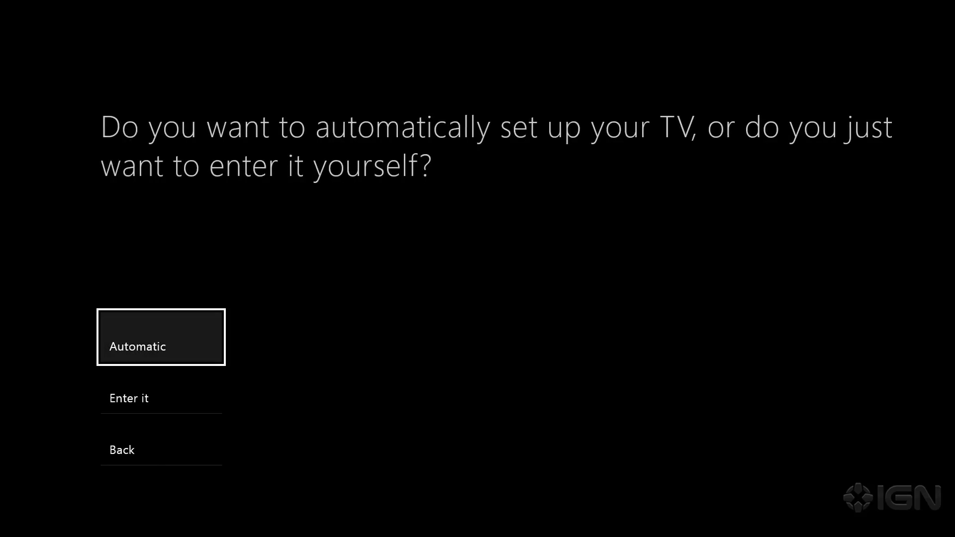
key("Down")
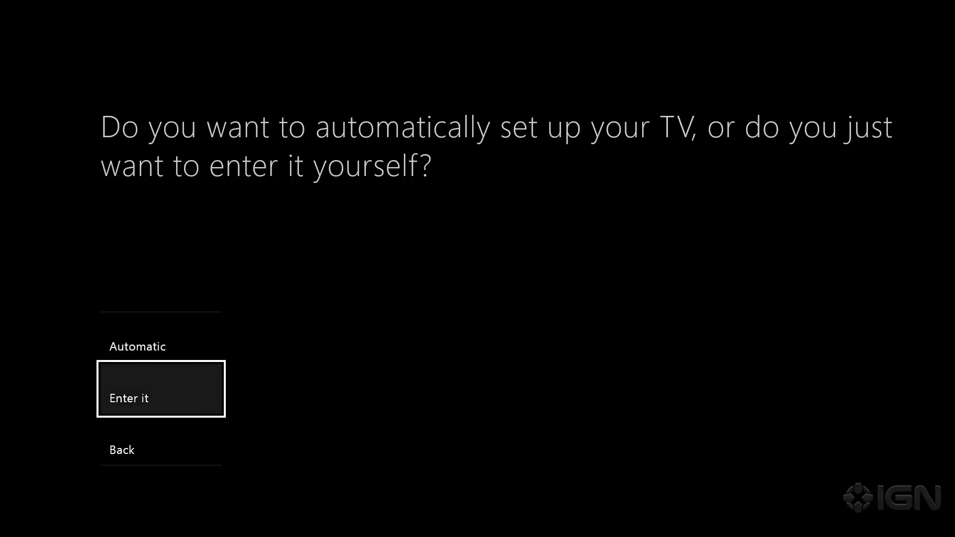
key("Up")
key("Return")
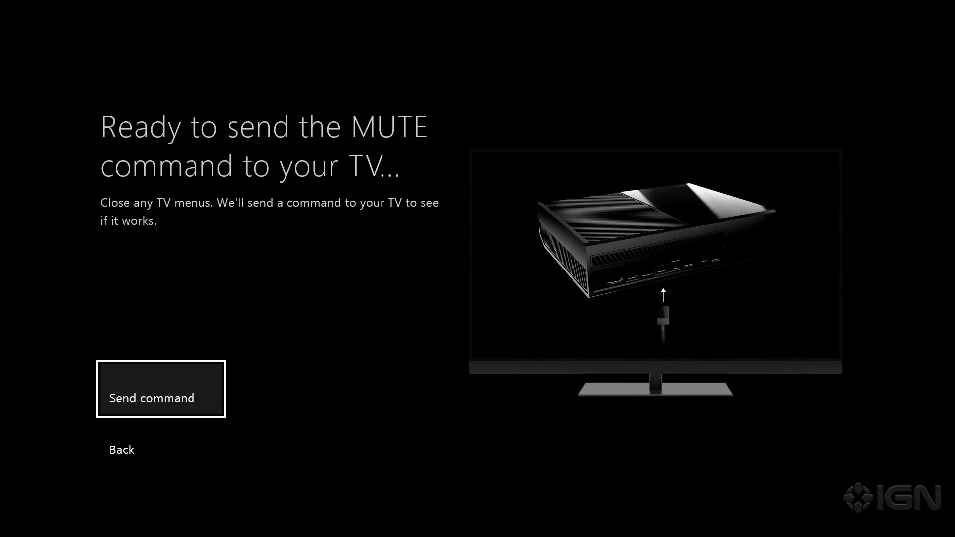
Step: Send the MUTE and INFO/DISPLAY test commands to the TV, answering Yes to each, and send the MENU command
key("Return")
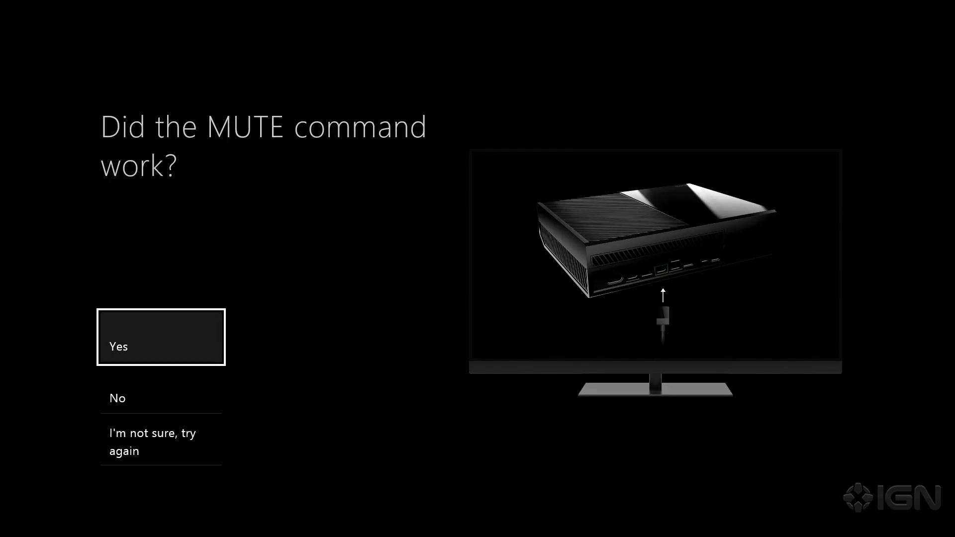
key("Return")
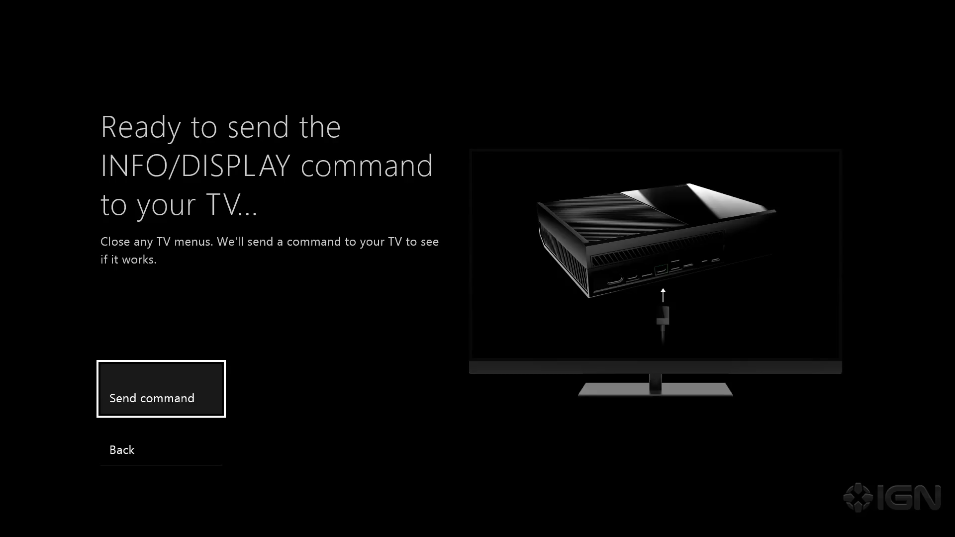
key("Return")
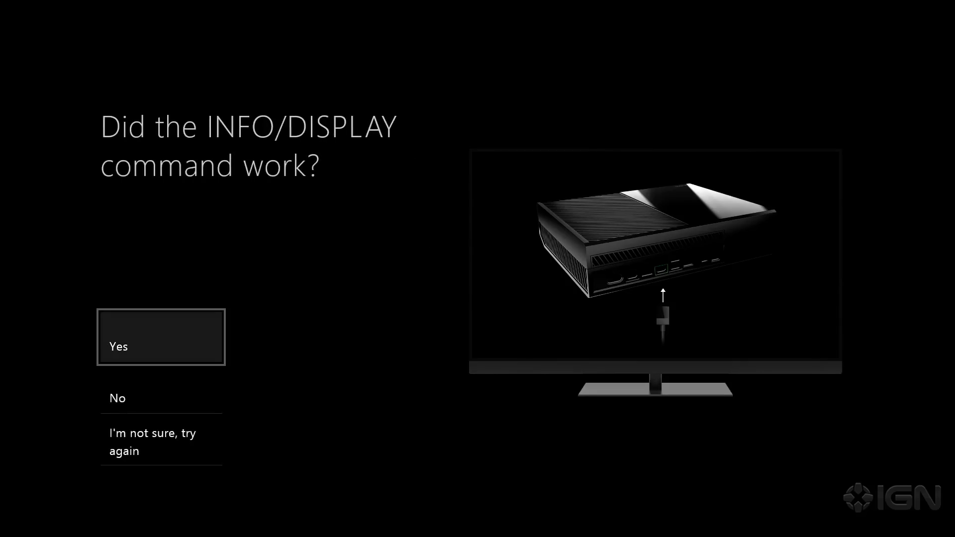
key("Return")
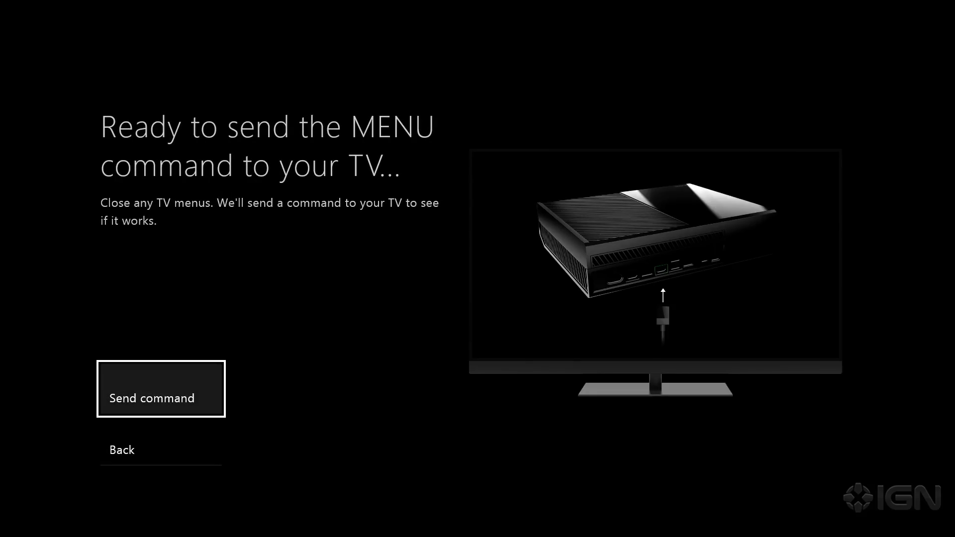
key("Return")
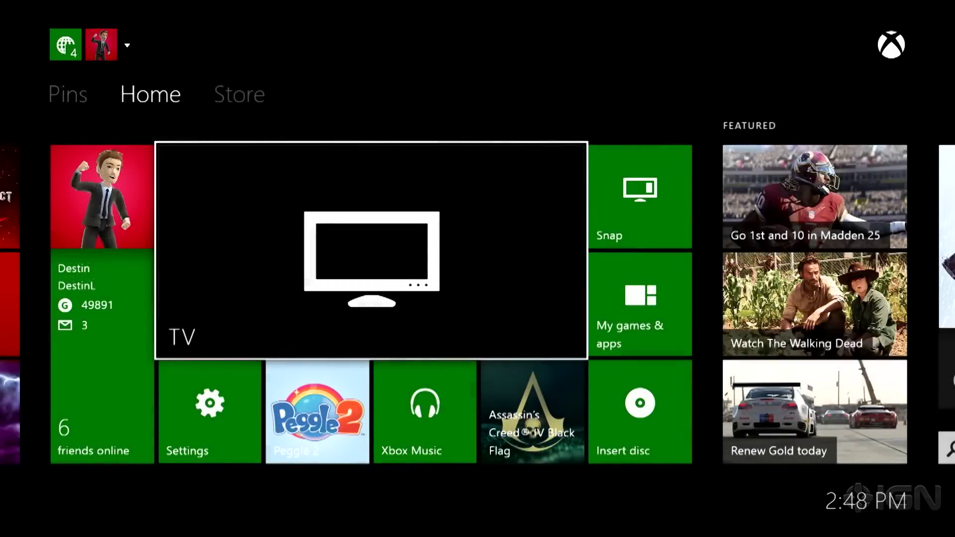
Step: Return to the Devices page of the TV & OneGuide settings from Home
key("Down")
key("Return")
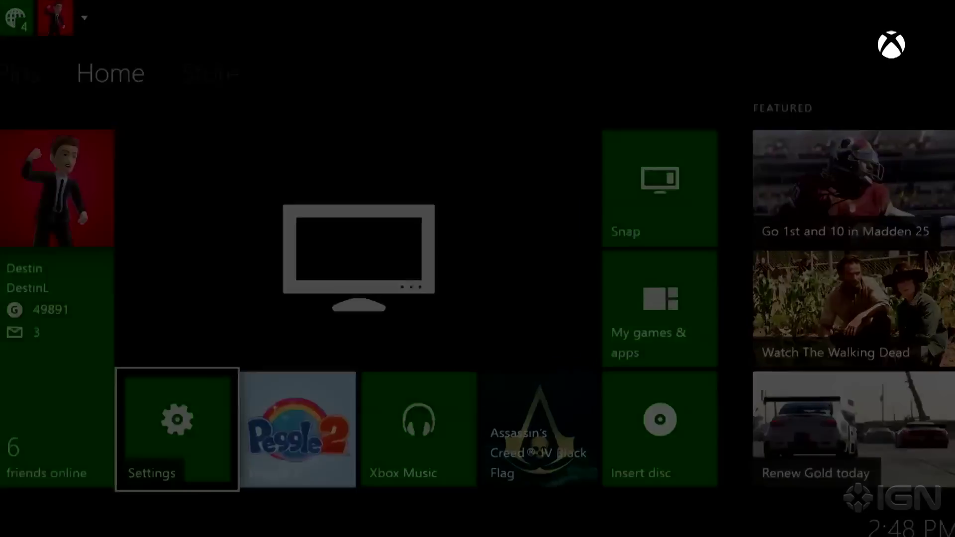
key("Return")
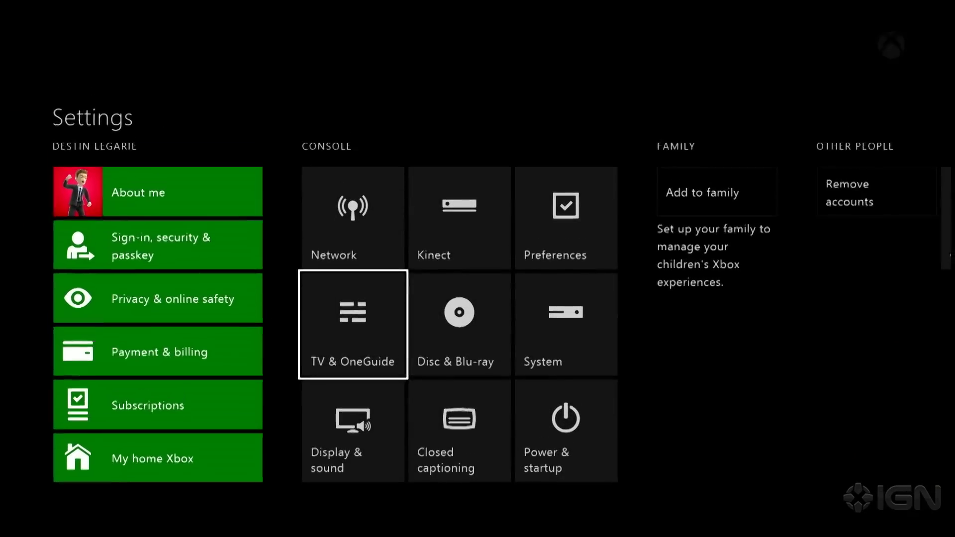
key("Down")
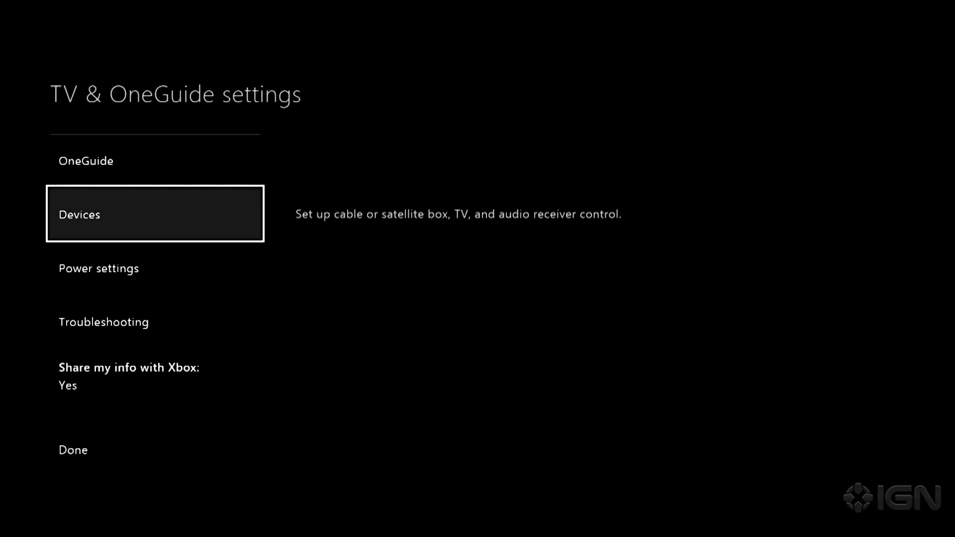
key("Return")
Step: Set up the cable or satellite box with the brand DirecTV and the model H23600
key("Down")
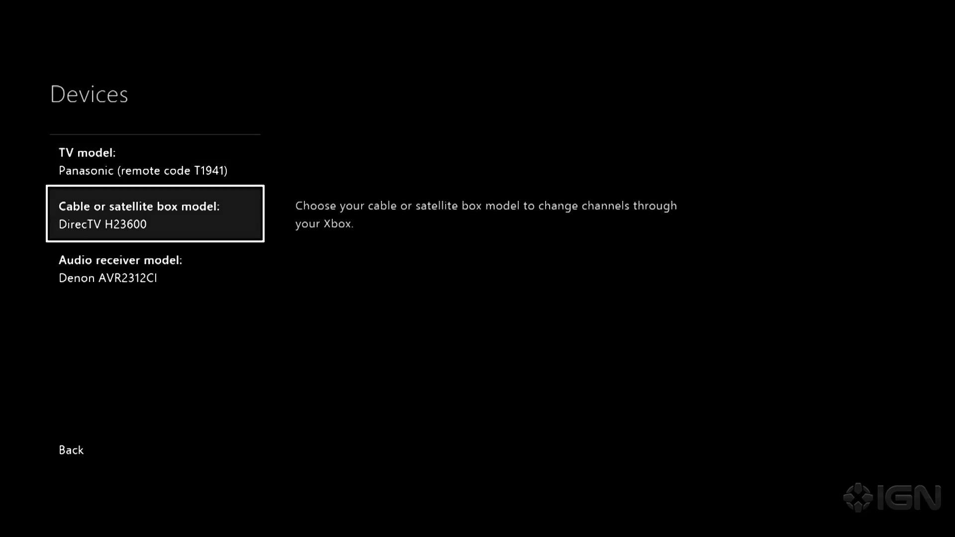
key("Return")
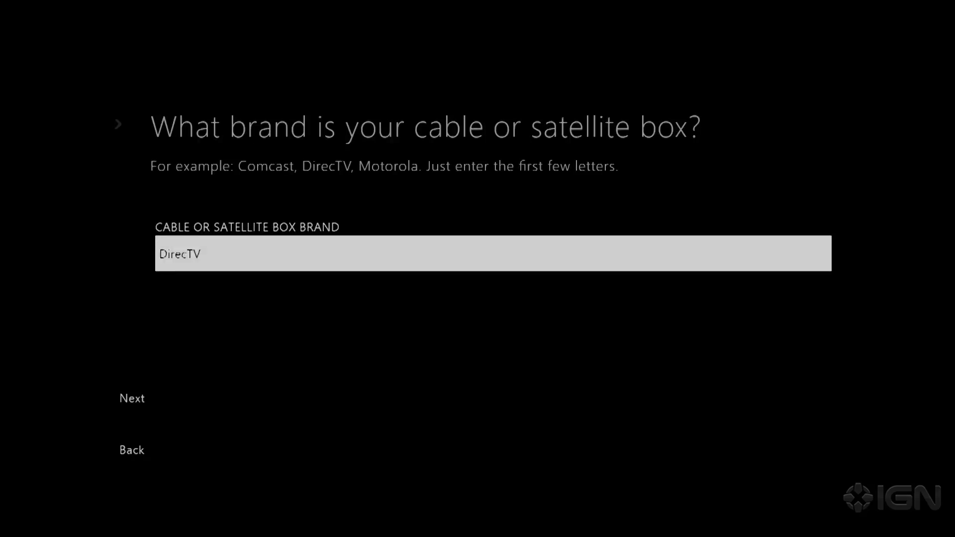
key("Return")
key("Return")
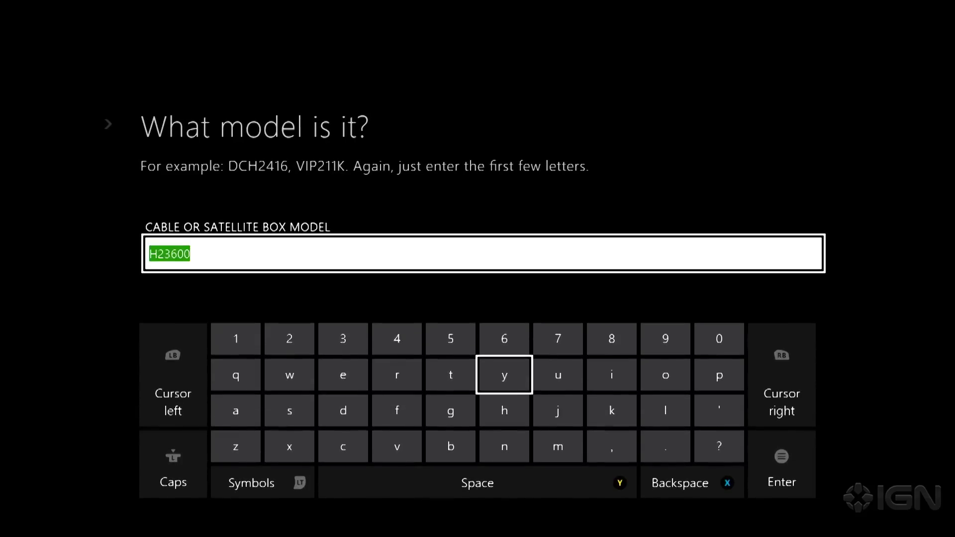
key("Return")
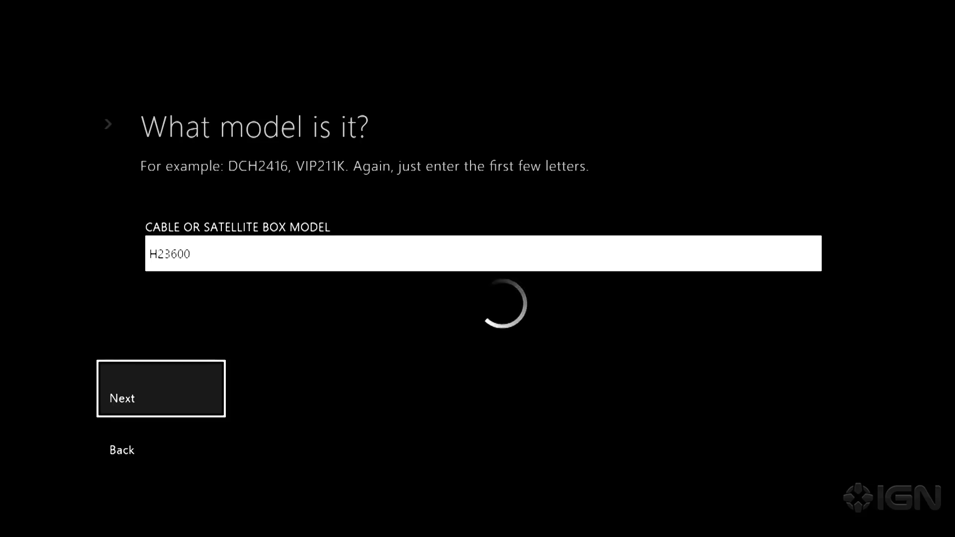
key("Down")
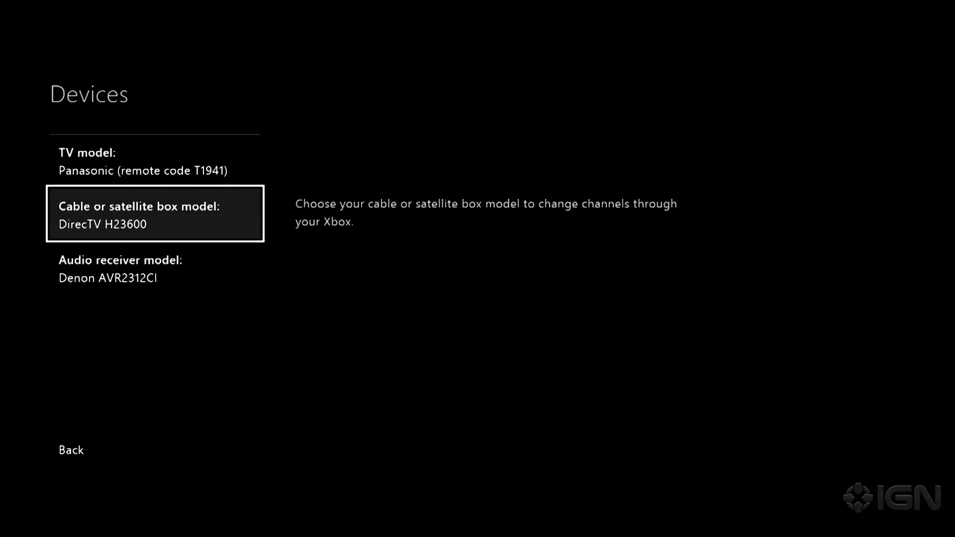
Step: Start the OneGuide setup and submit the ZIP code for the TV listings
key("Down")
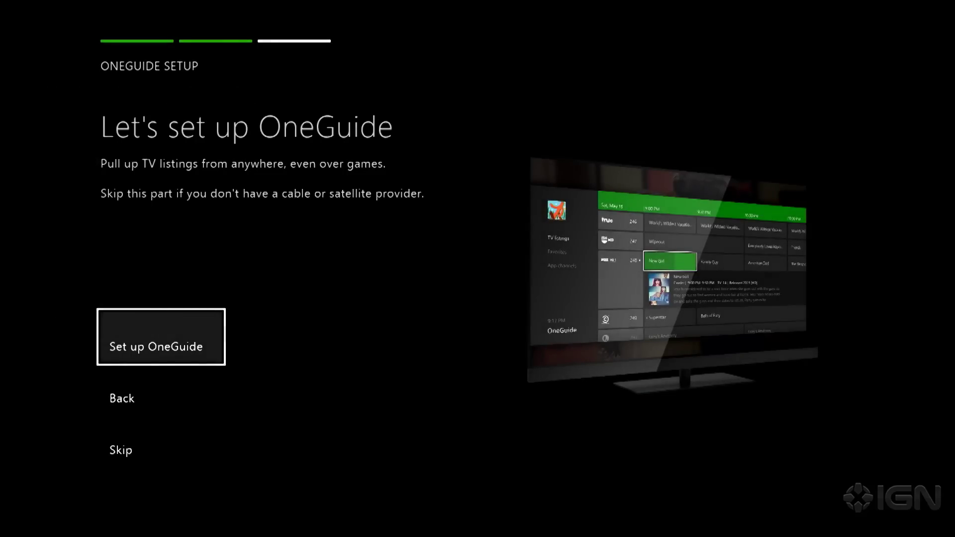
key("Return")
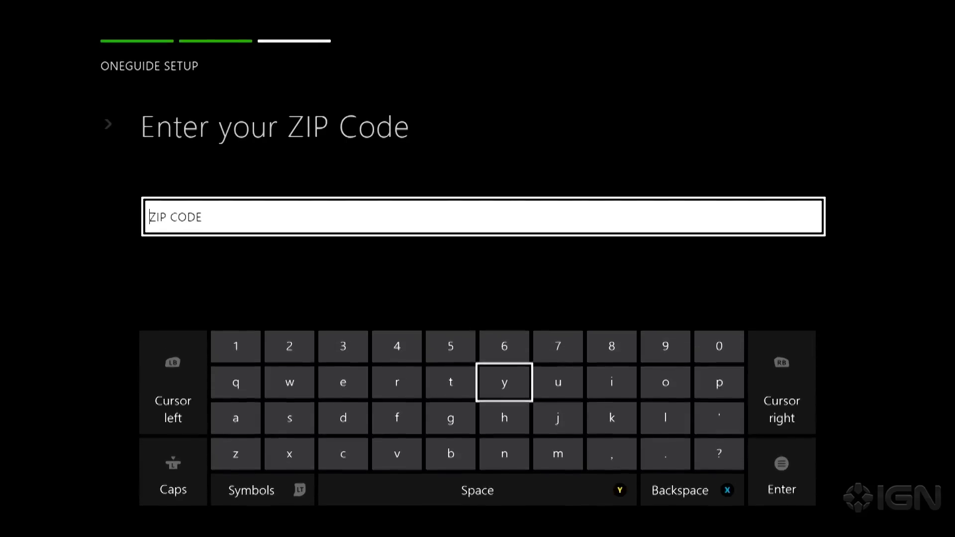
key("Right")
key("Up")
key("Right")
key("Right")
type("9")
key("Left")
key("Left")
key("Left")
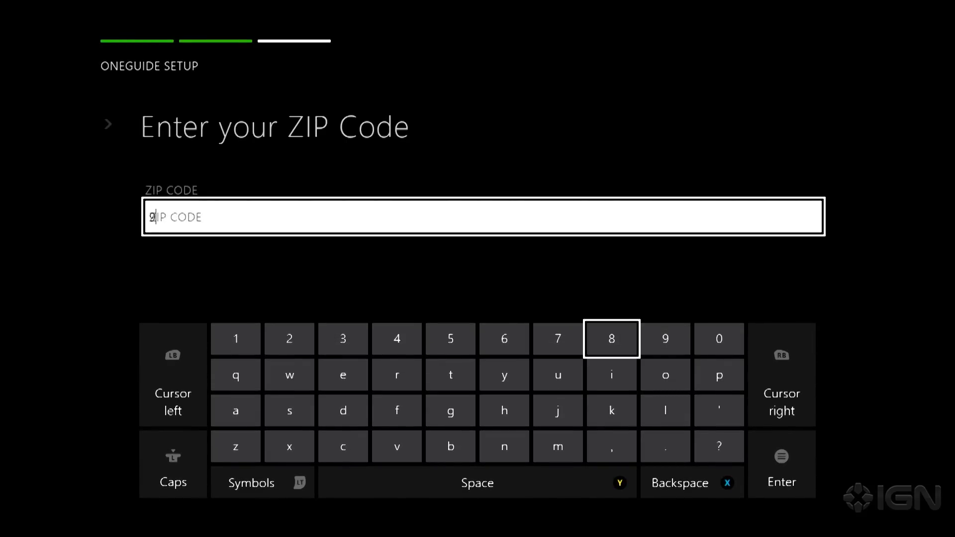
key("Left")
key("Left")
type("4")
key("Left")
key("Left")
key("Left")
type("1")
key("Right")
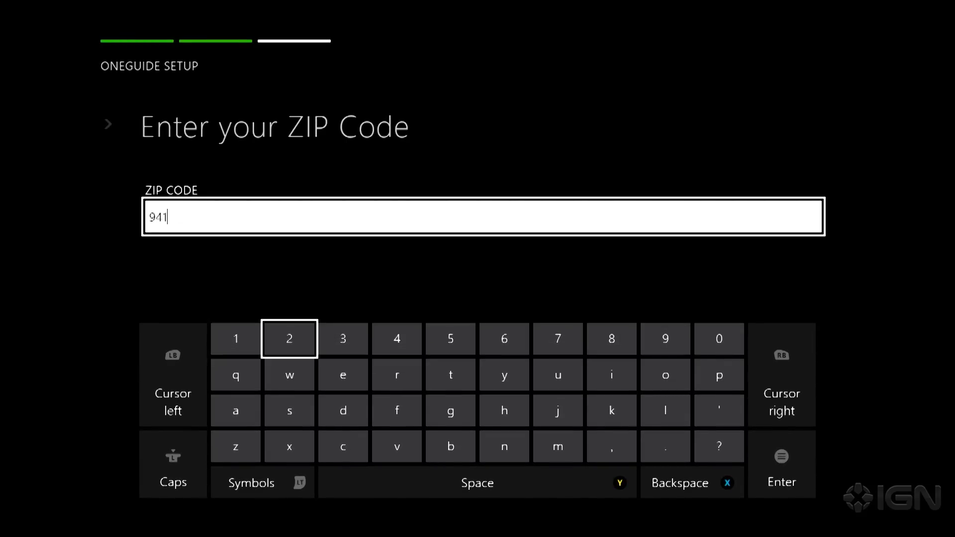
type("22")
key("Return")
Step: Choose DirecTV as the TV provider and accept DirecTV as the cable or satellite box brand
key("Return")
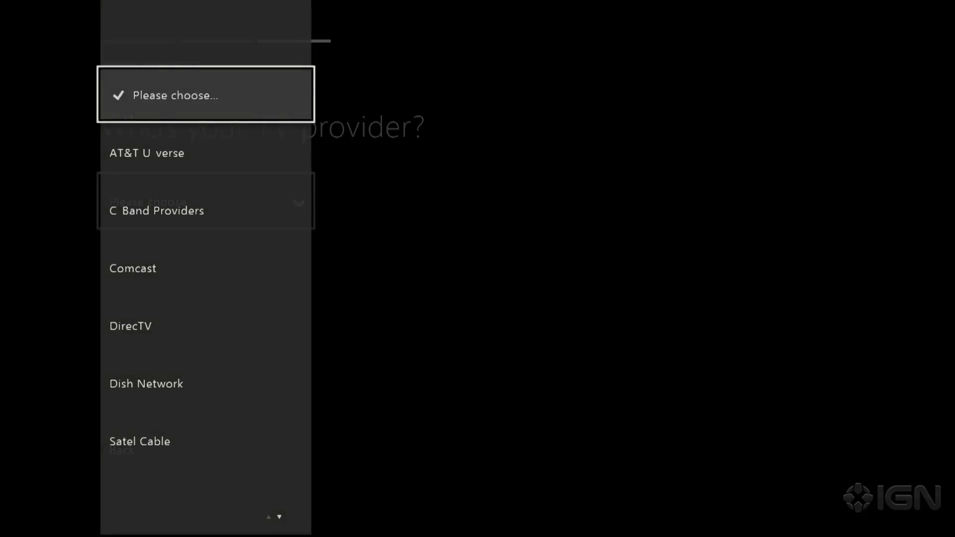
key("Down")
key("Down")
key("Down")
key("Down")
key("Return")
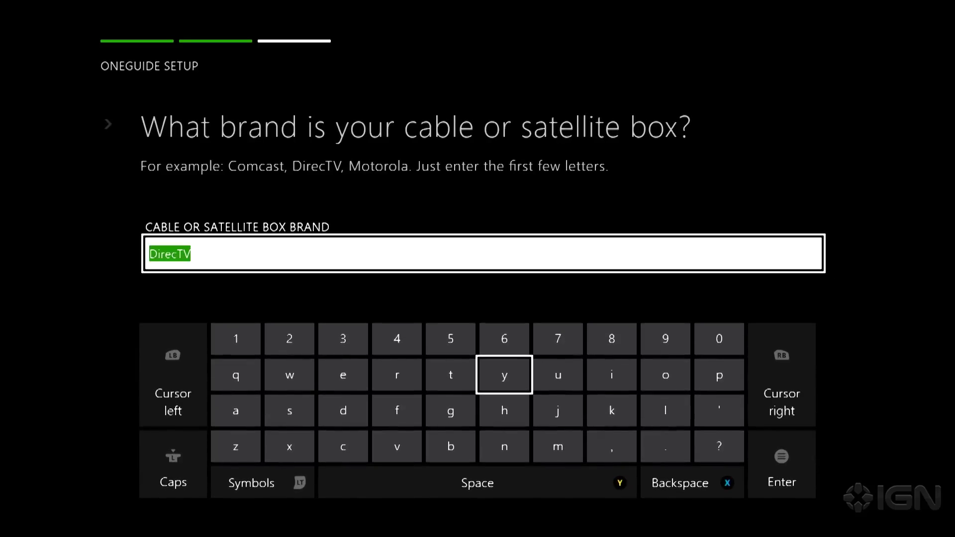
key("Return")
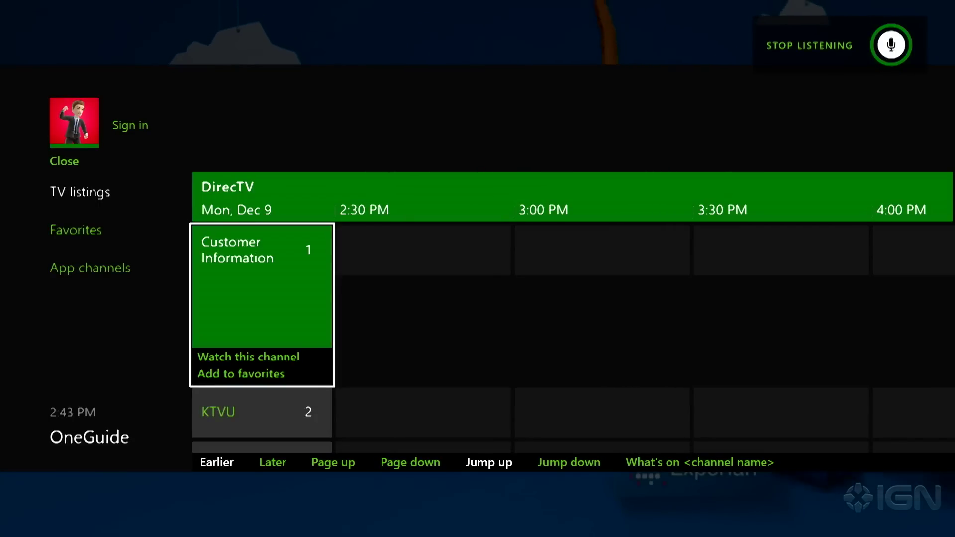
Step: Browse the first channels of the DirecTV listings in OneGuide
key("Down")
key("Down")
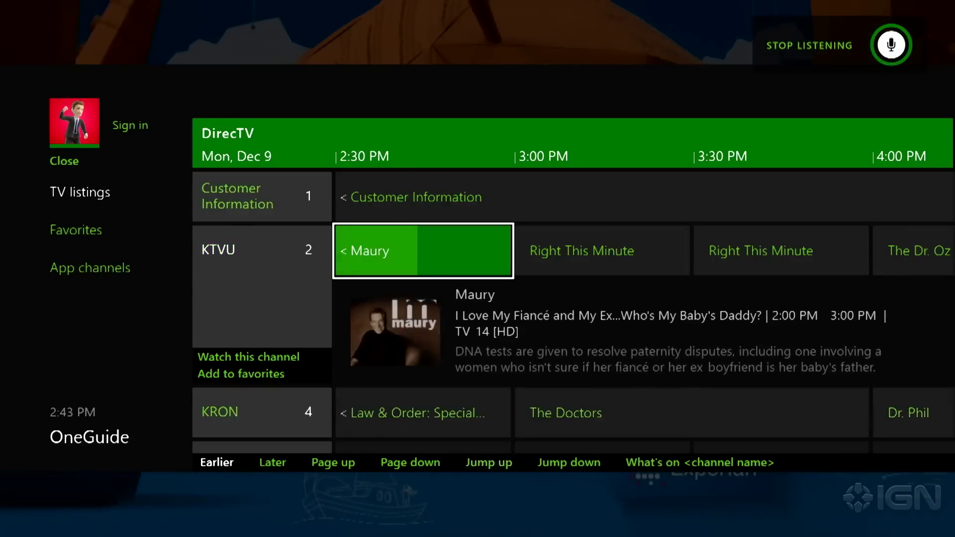
key("Down")
key("Down")
Step: Review the power settings for turning the TV, cable box and audio receiver on and off with the console
key("Menu")
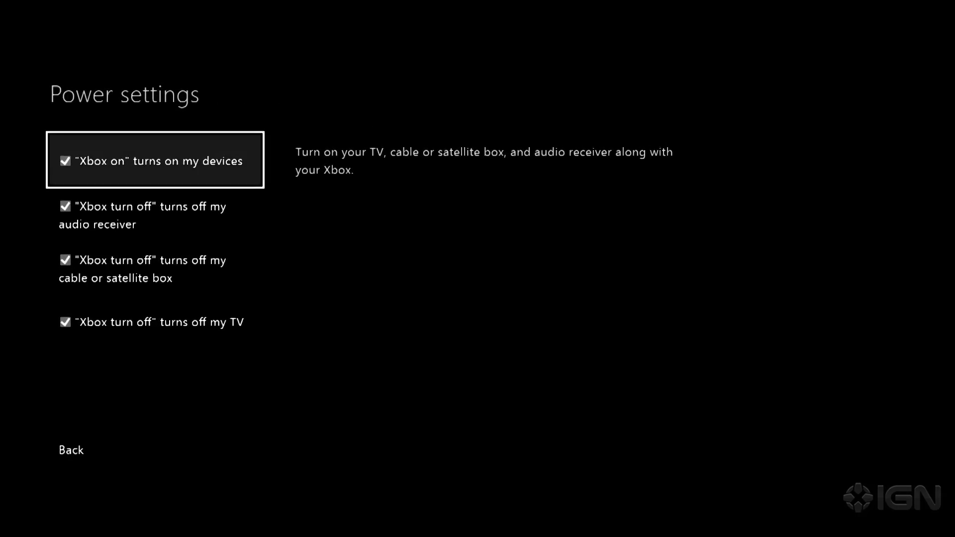
key("Down")
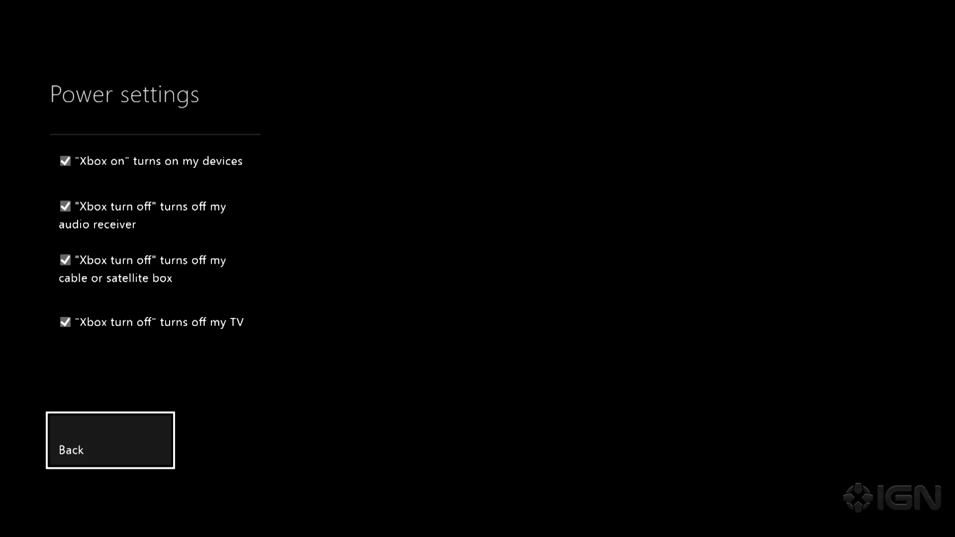
Step: Start the audio receiver setup from the device list and submit "denon" as the receiver brand
key("Down")
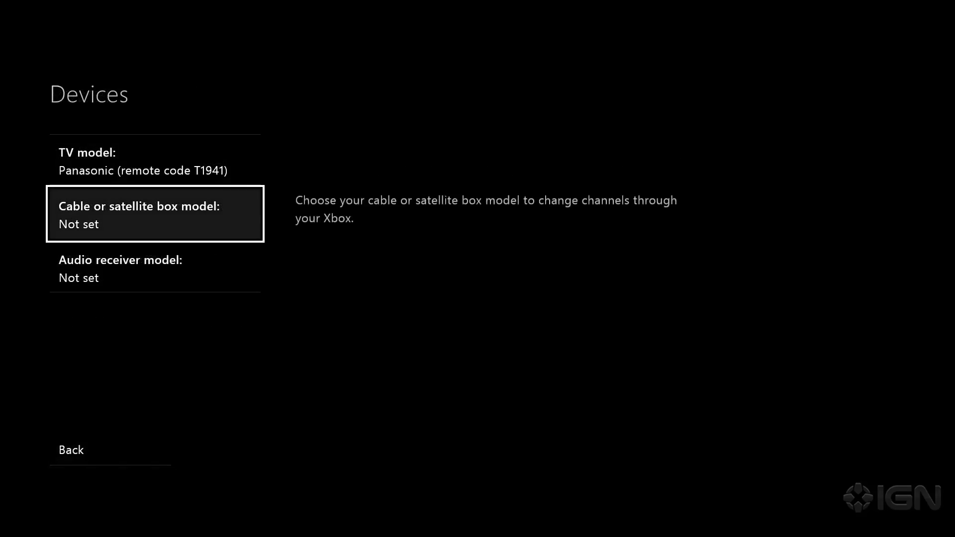
key("Down")
key("Return")
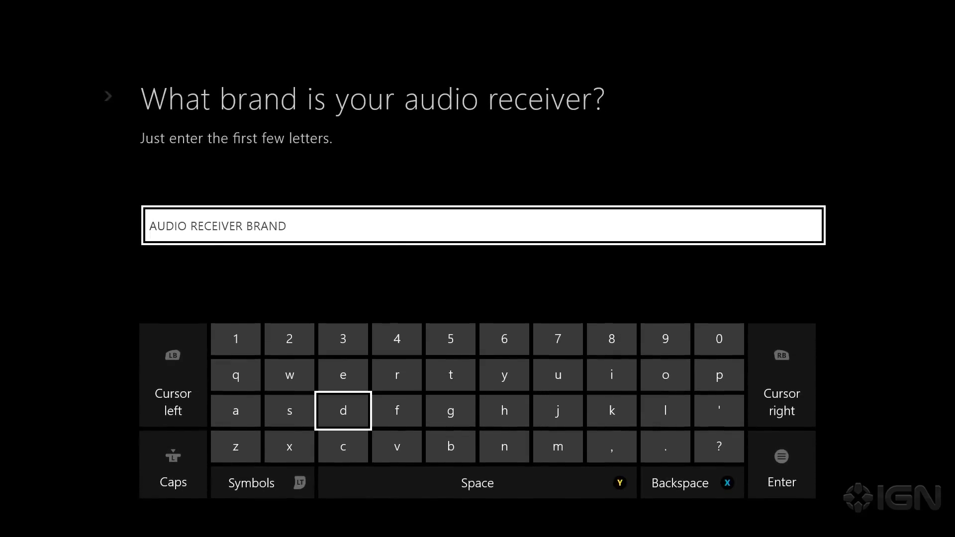
type("de")
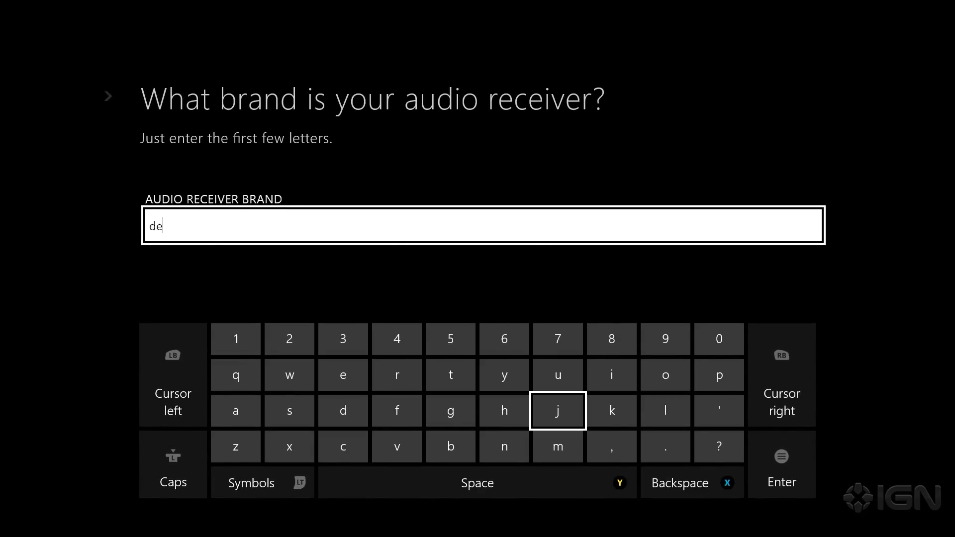
type("non")
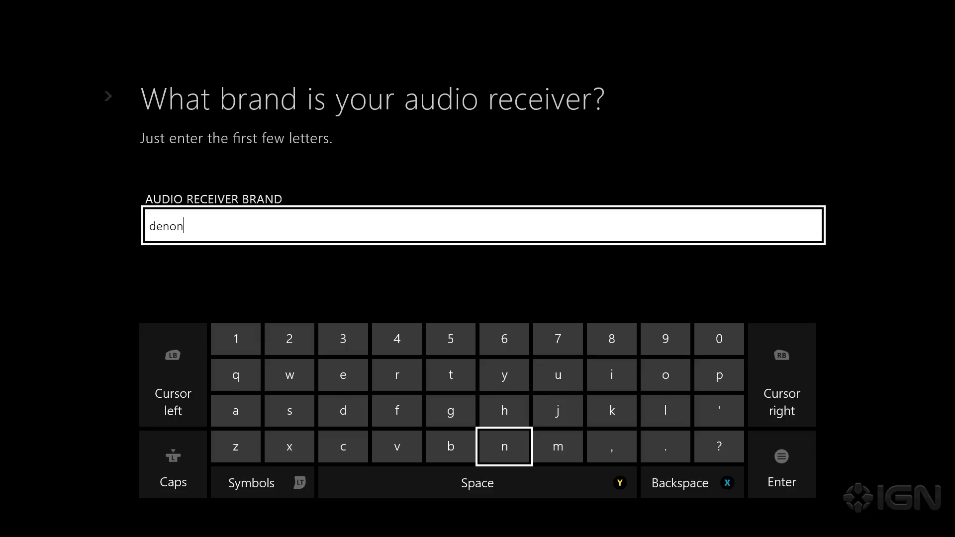
key("Return")
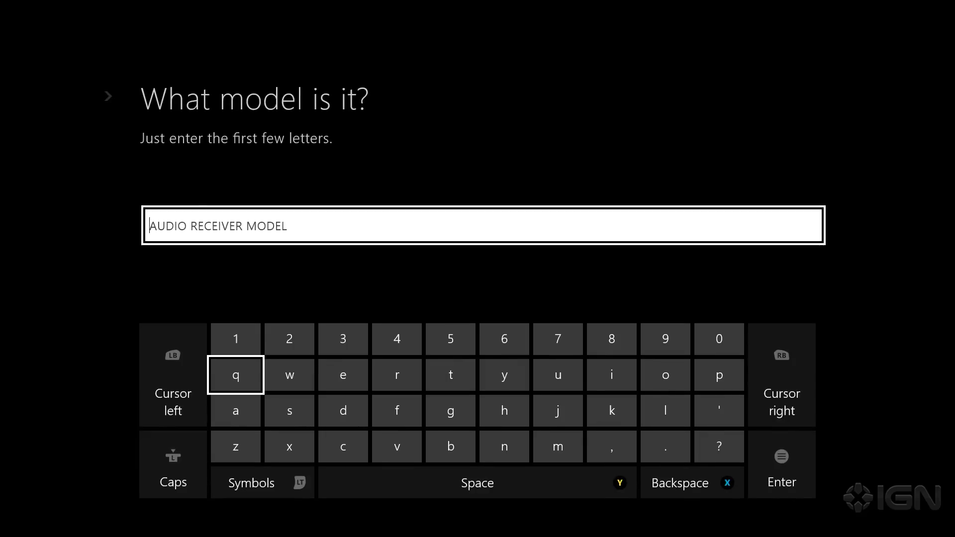
Step: Look up the receiver model "avr2312c", choose AVR2312CI from the matches and complete the audio receiver setup
type("avr")
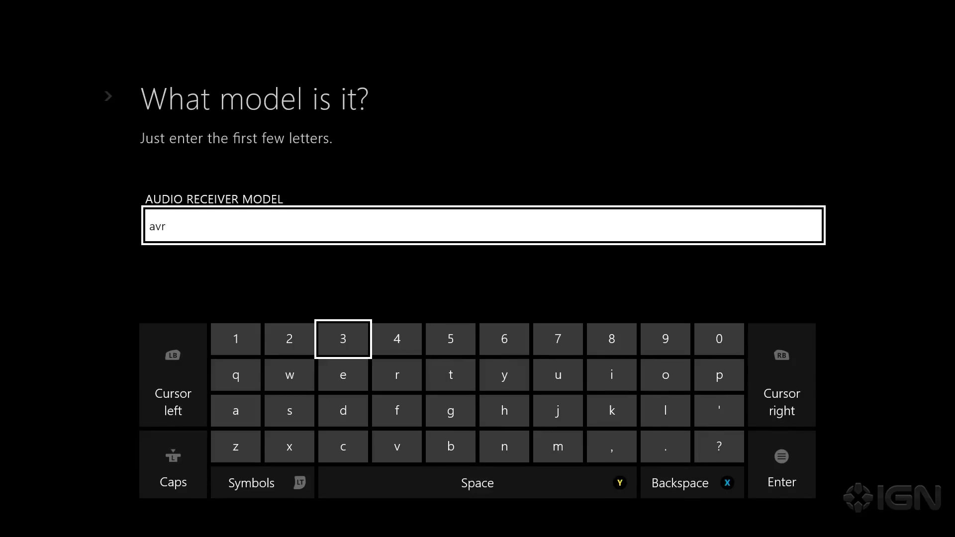
type("2312")
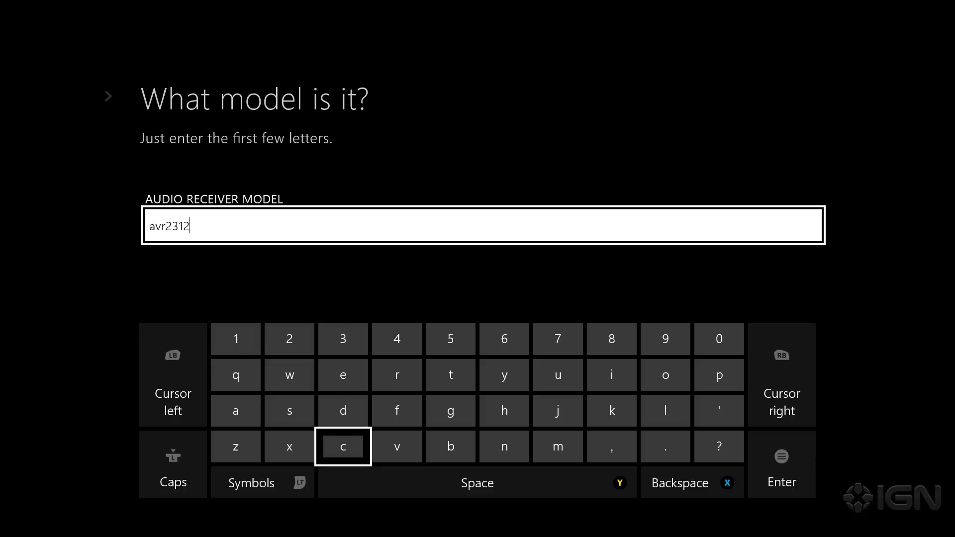
type("c")
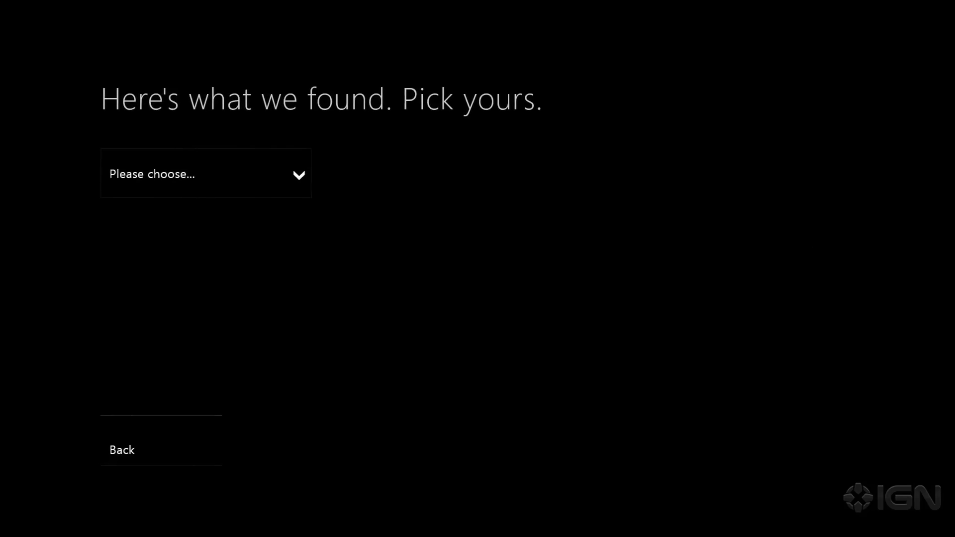
key("Return")
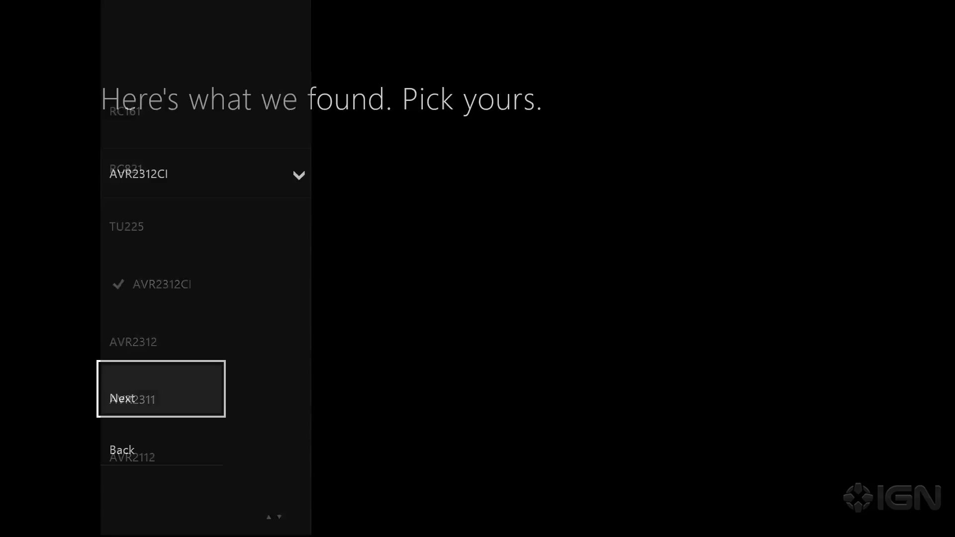
key("Return")
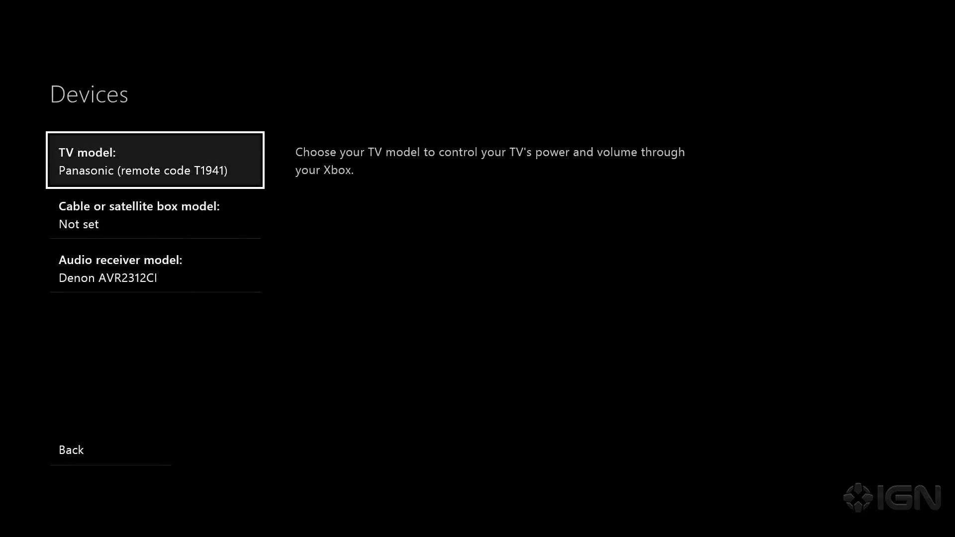
key("Down")
key("Down")
key("Up")
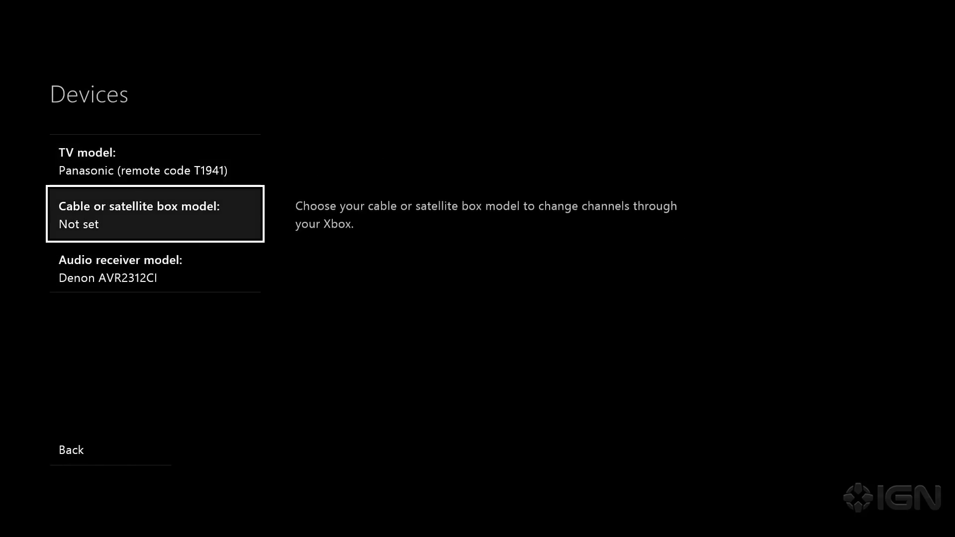
key("Up")
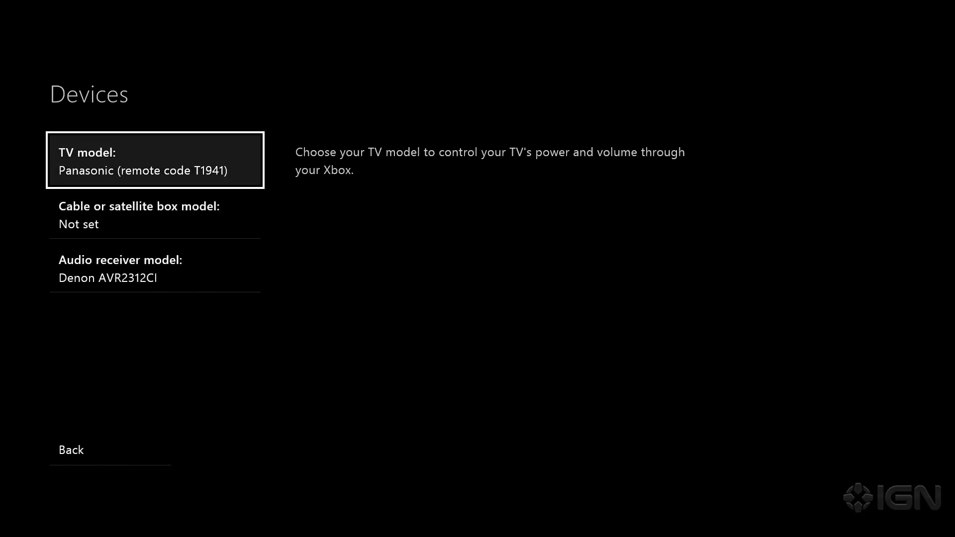